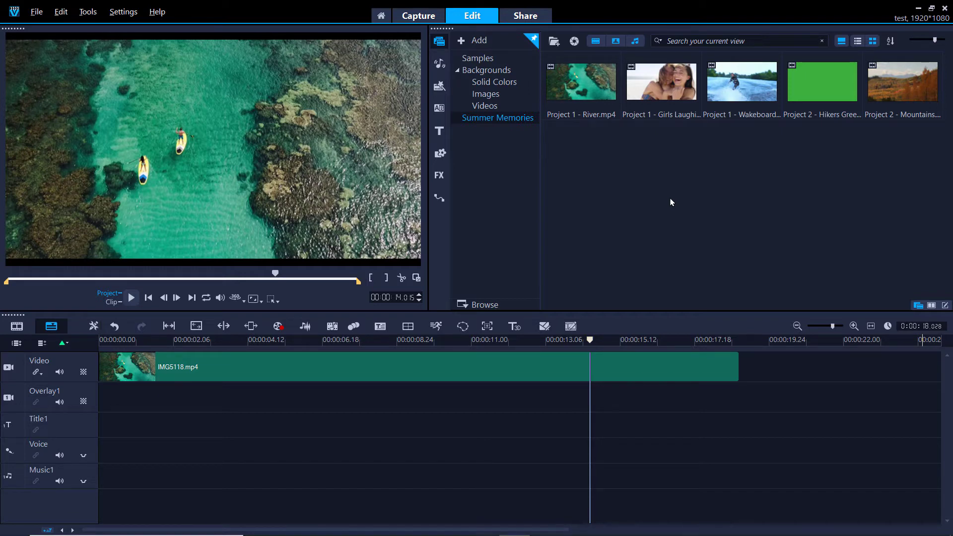
# Step: Place the Wakeboarder clip on Overlay1 at about 2 seconds, trimmed to end with the river clip
pyautogui.click(724, 112)
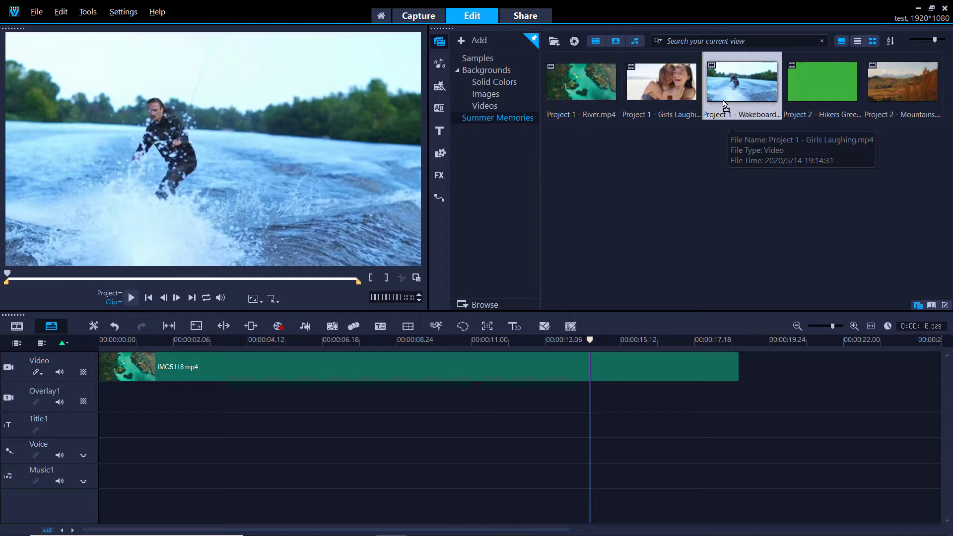
pyautogui.moveTo(254, 414); pyautogui.dragTo(173, 407)
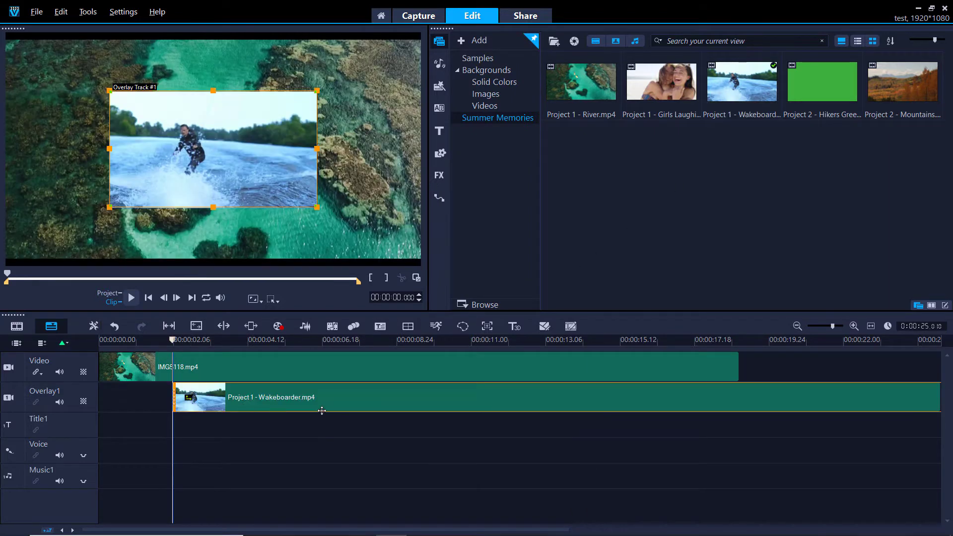
pyautogui.click(870, 326)
pyautogui.moveTo(928, 397); pyautogui.dragTo(720, 396)
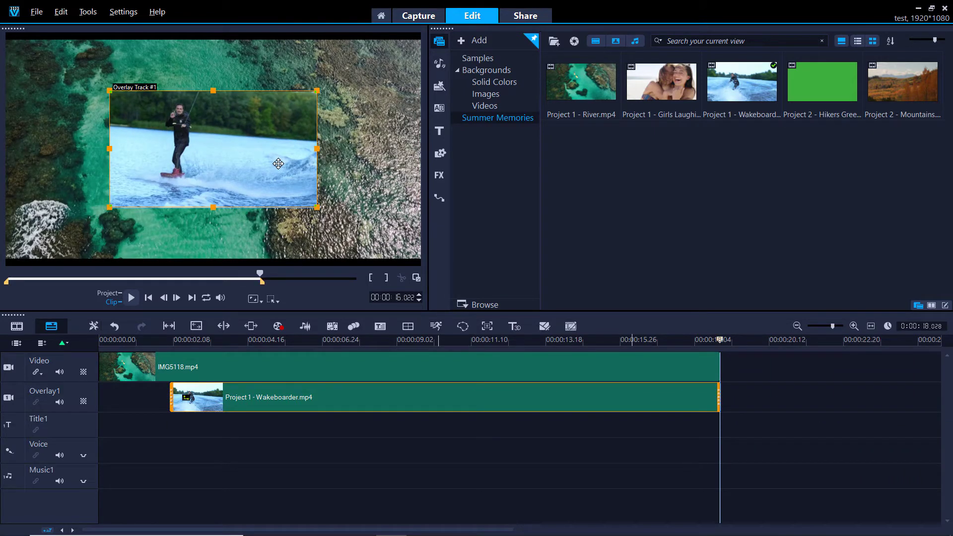
# Step: Move the wakeboarder overlay to the upper right, shrink it and skew it into a slanted shape
pyautogui.moveTo(279, 164); pyautogui.dragTo(375, 124)
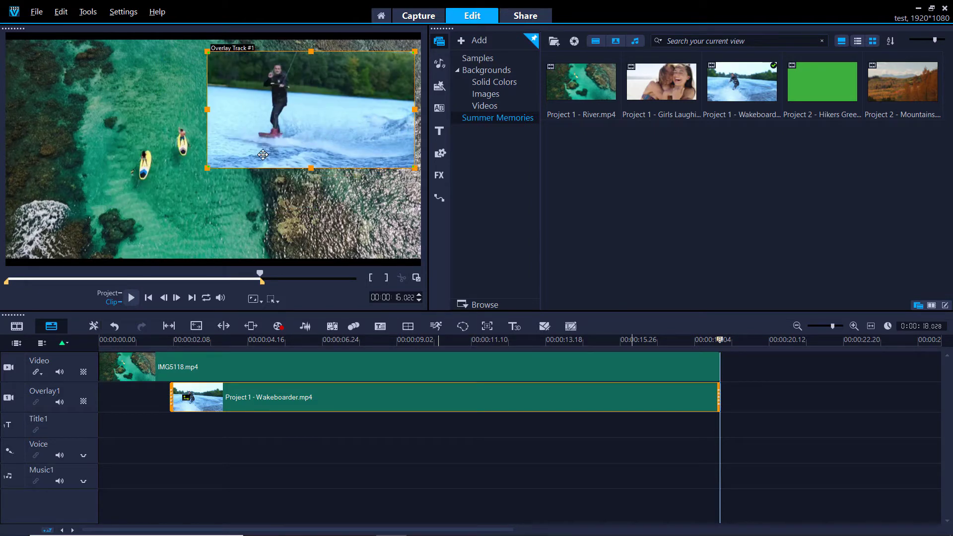
pyautogui.moveTo(205, 170); pyautogui.dragTo(253, 146)
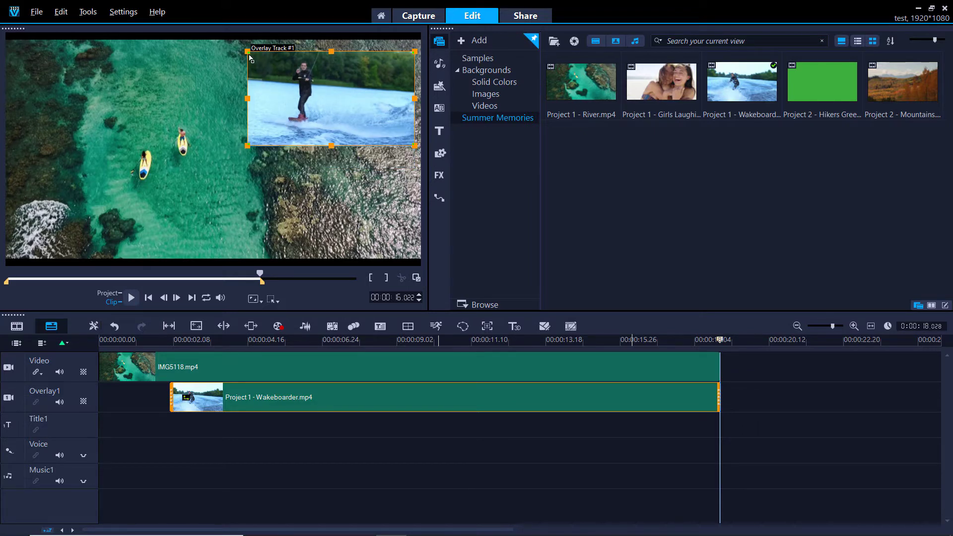
pyautogui.moveTo(249, 55); pyautogui.dragTo(407, 56)
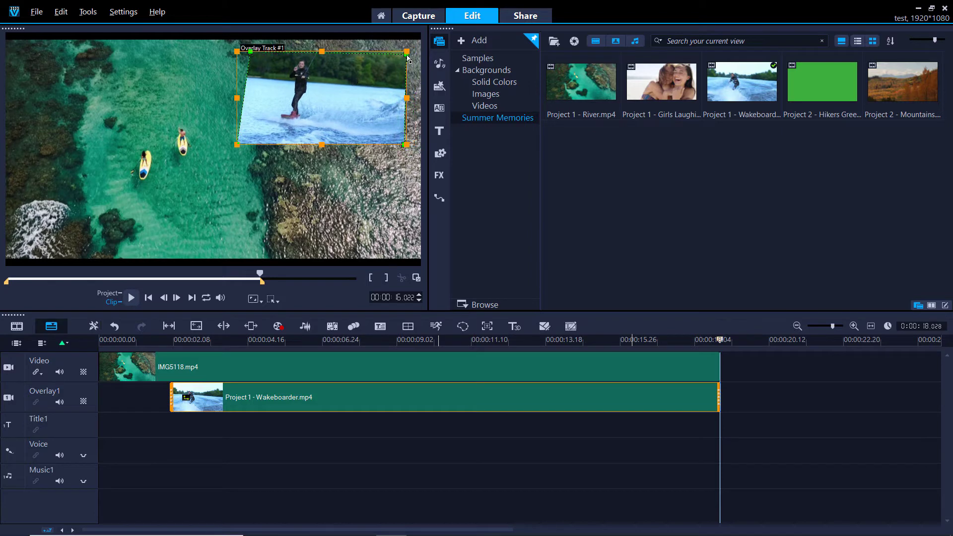
pyautogui.click(260, 340)
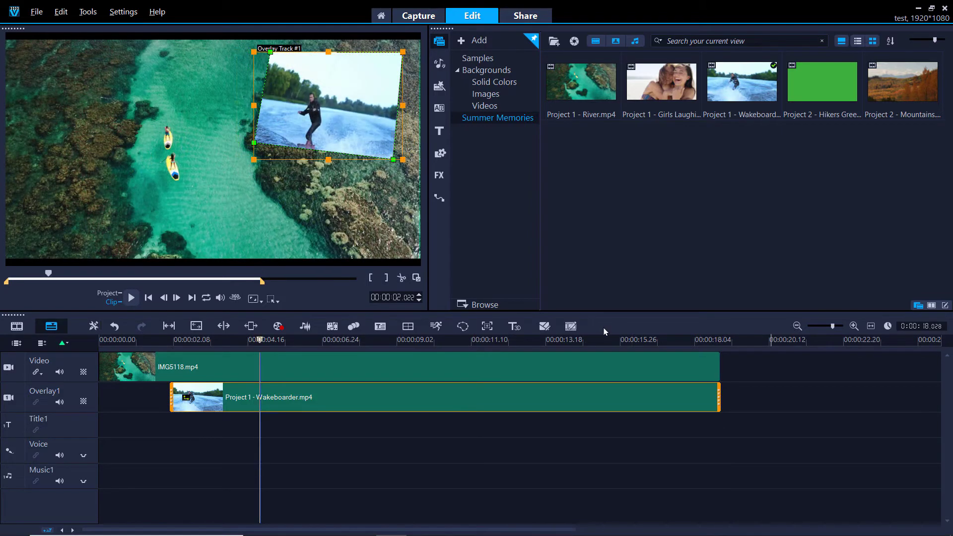
# Step: Set the number of overlay tracks to 2 in Track Manager
pyautogui.rightClick(392, 440)
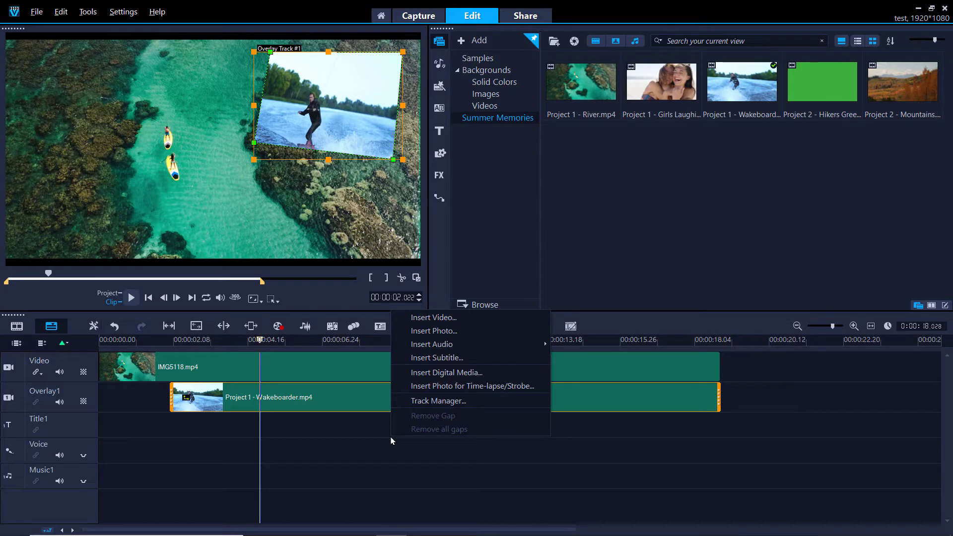
pyautogui.click(406, 402)
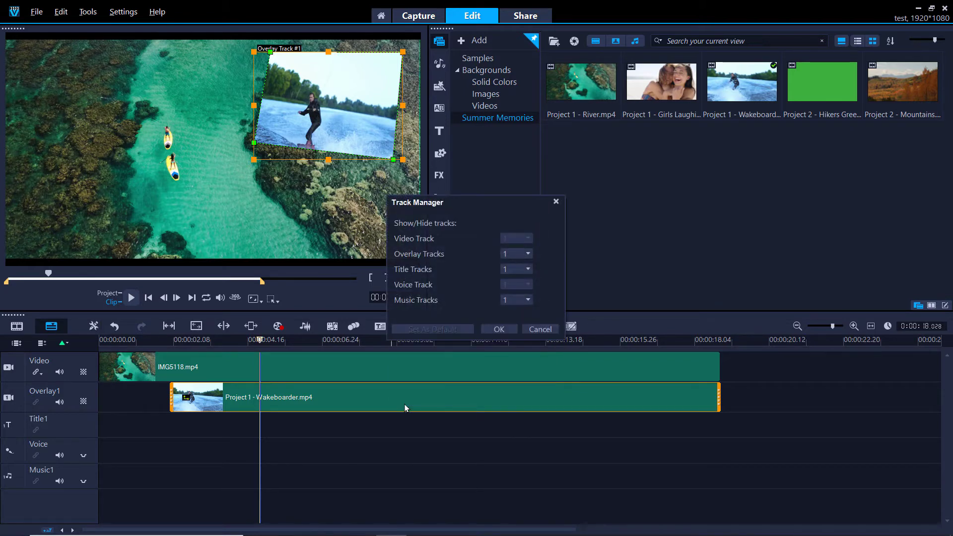
pyautogui.click(519, 256)
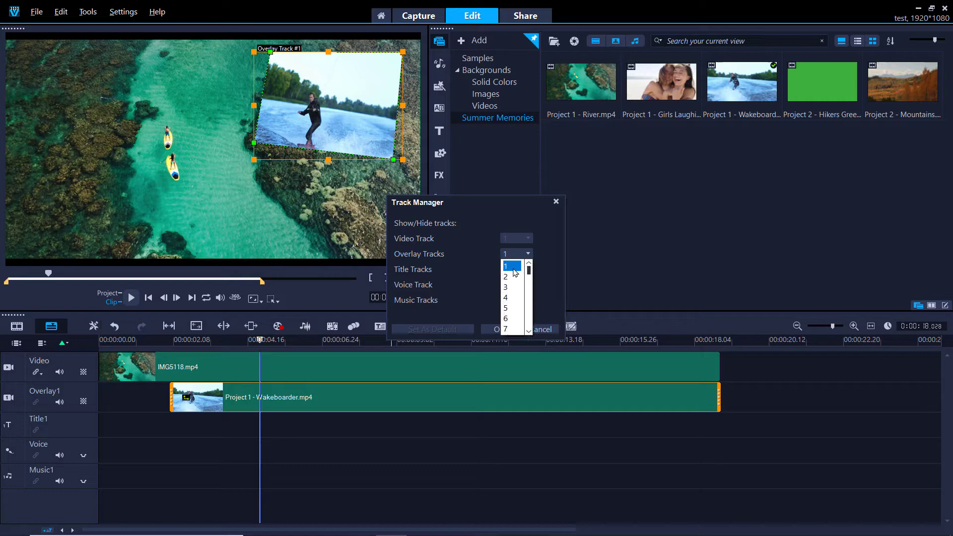
pyautogui.click(514, 272)
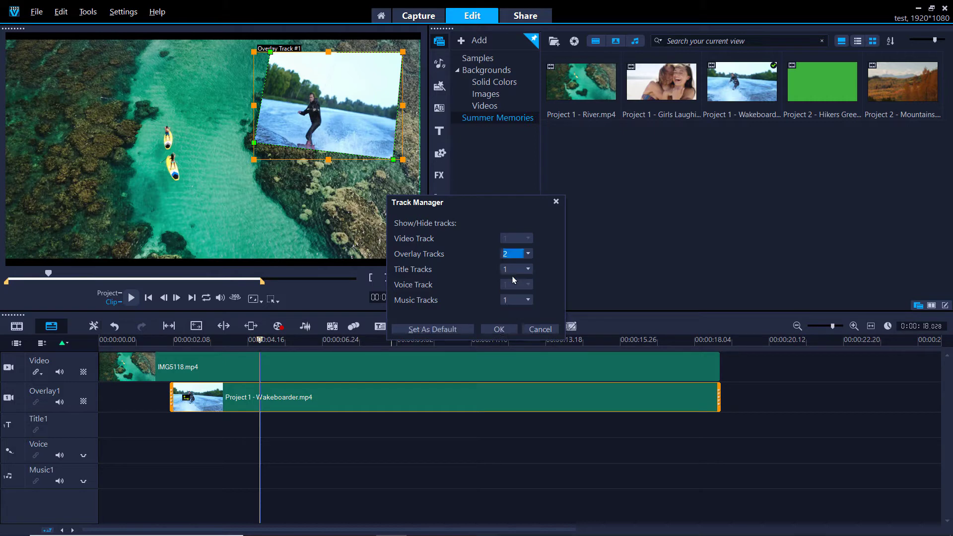
pyautogui.click(501, 329)
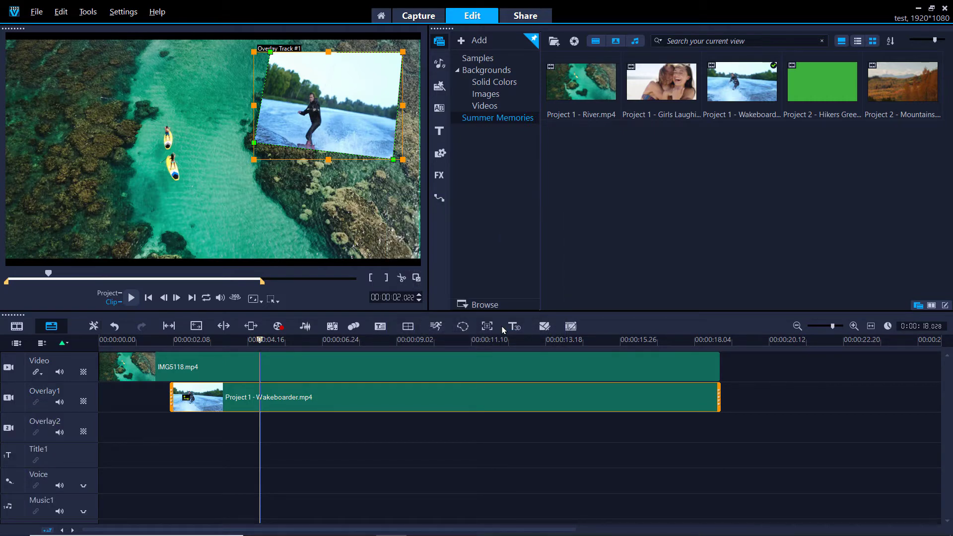
# Step: Put Girls Laughing on Overlay2, trim it to end with the river clip, and shrink it lower left
pyautogui.click(646, 96)
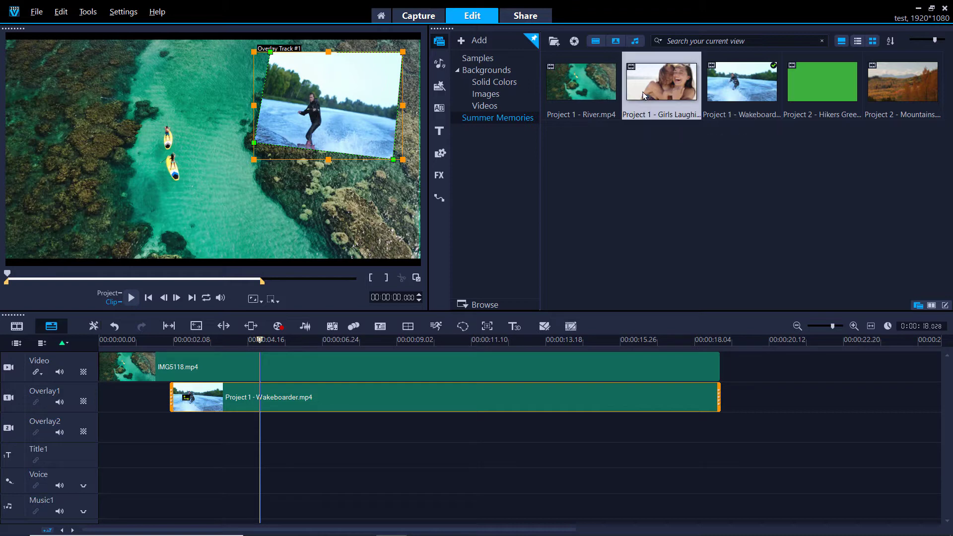
pyautogui.moveTo(447, 313); pyautogui.dragTo(257, 427)
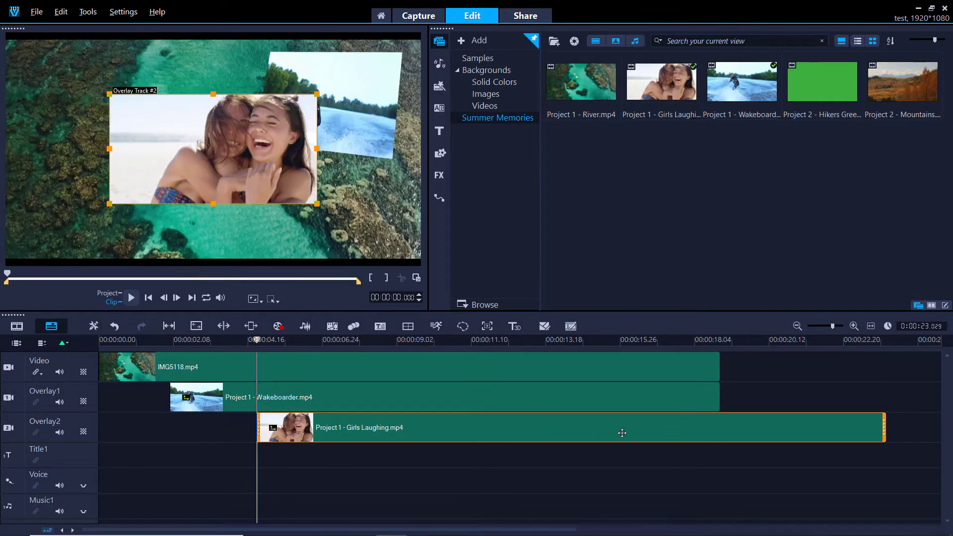
pyautogui.moveTo(884, 431); pyautogui.dragTo(719, 435)
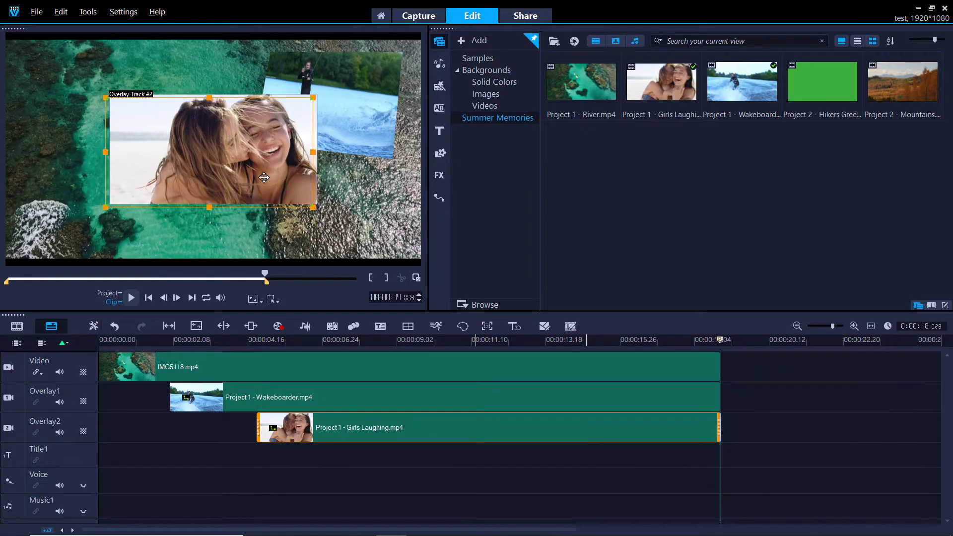
pyautogui.moveTo(271, 173); pyautogui.dragTo(179, 219)
pyautogui.moveTo(228, 141); pyautogui.dragTo(181, 164)
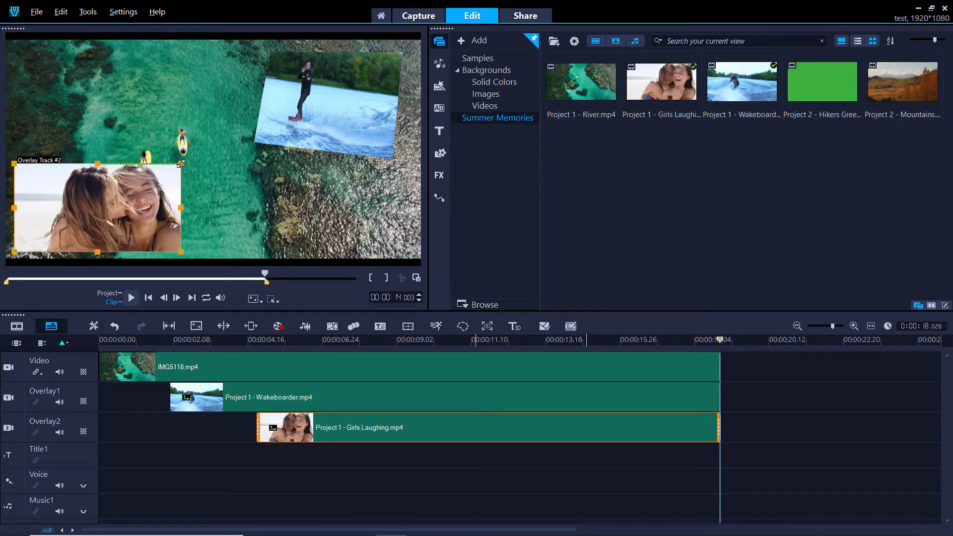
# Step: Adjust the transparency level of the wakeboarder overlay clip
pyautogui.click(262, 390)
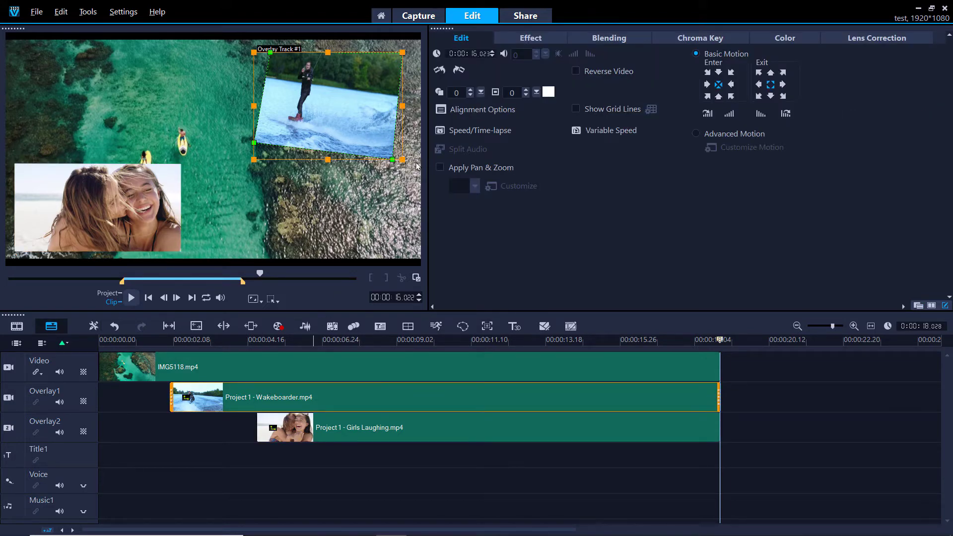
pyautogui.click(470, 90)
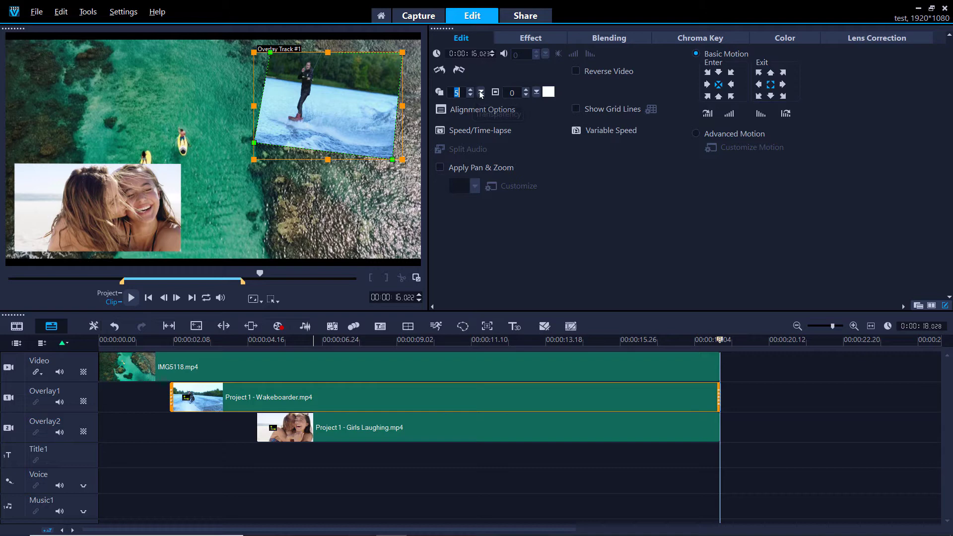
pyautogui.click(481, 92)
pyautogui.moveTo(484, 101)
pyautogui.mouseDown()
pyautogui.moveTo(527, 101)
pyautogui.moveTo(474, 101)
pyautogui.mouseUp()
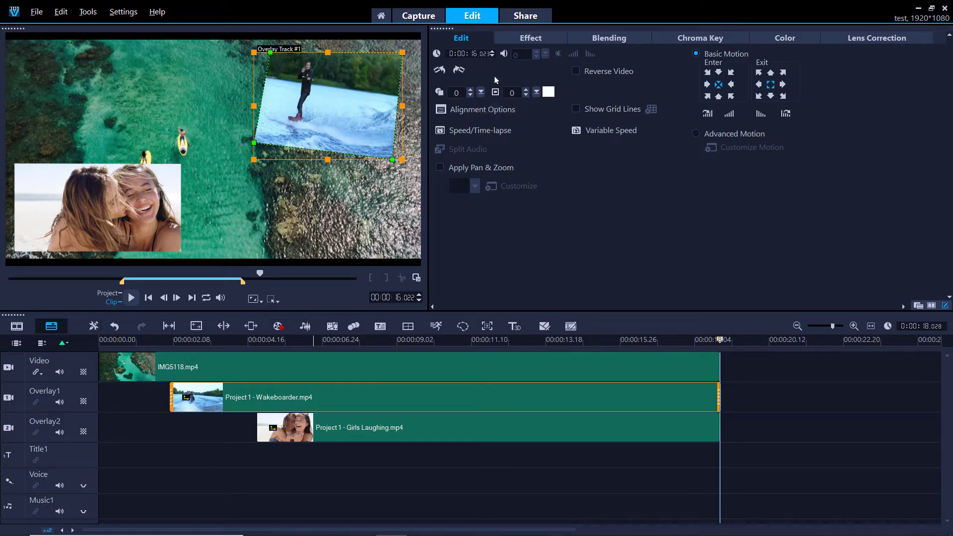
# Step: Give the wakeboarder overlay a border of size 3 in cyan #00FFF2
pyautogui.click(526, 90)
pyautogui.click(526, 90)
pyautogui.click(526, 90)
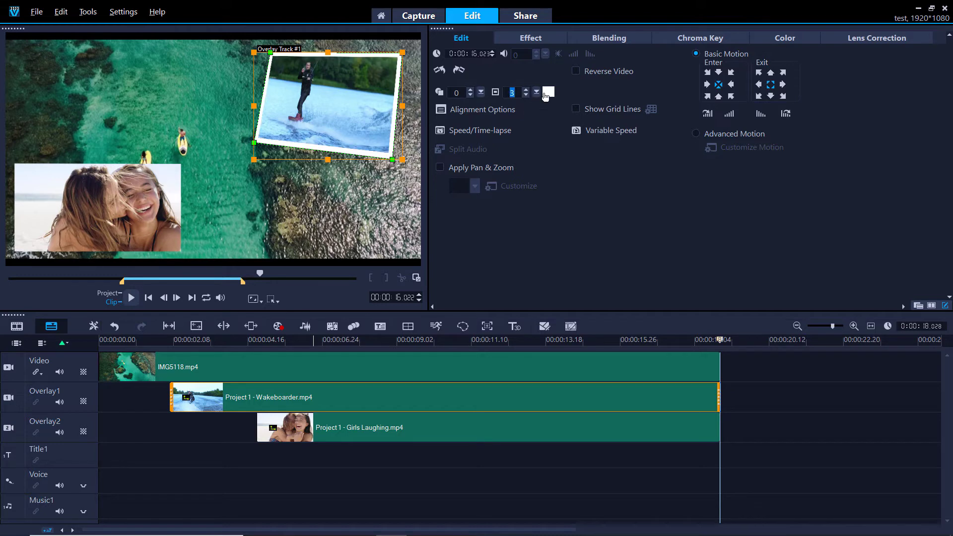
pyautogui.click(547, 93)
pyautogui.click(560, 102)
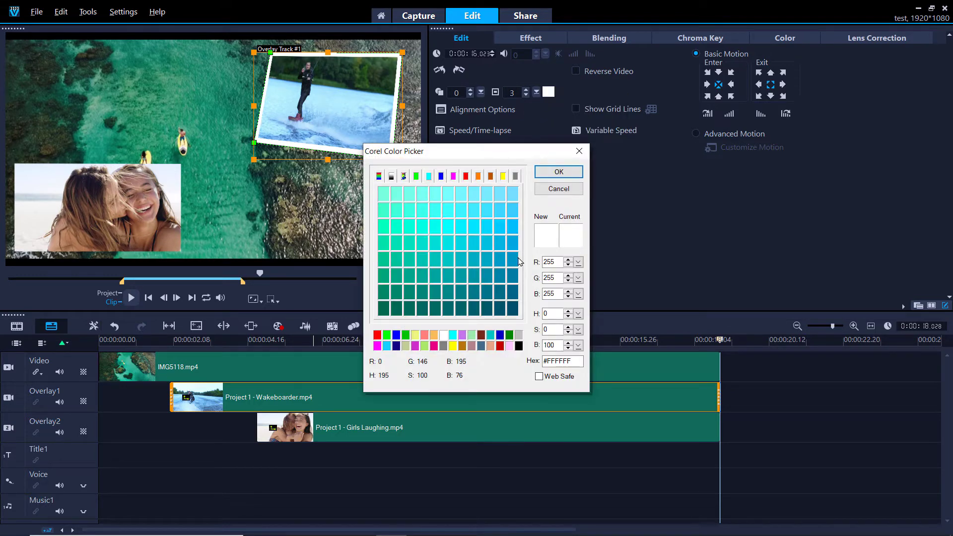
pyautogui.click(436, 226)
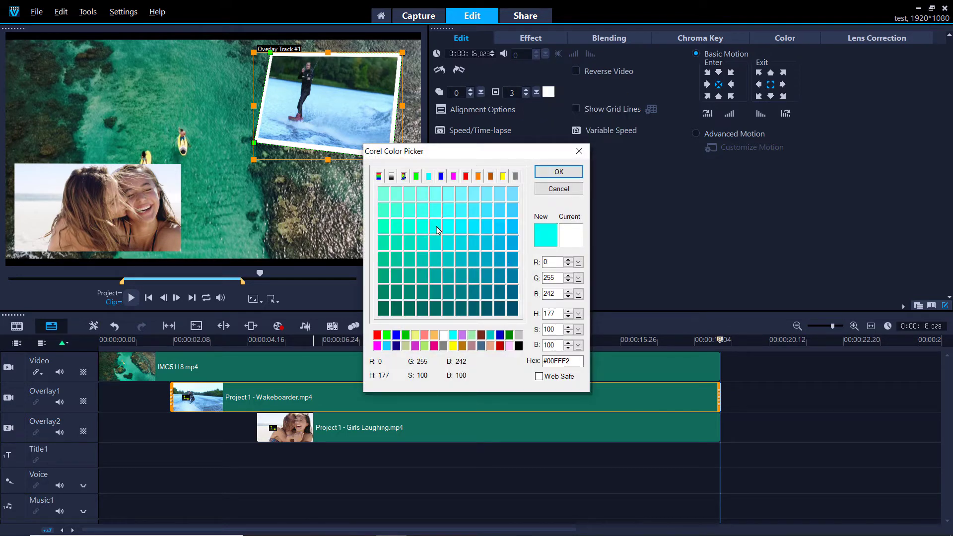
pyautogui.click(549, 175)
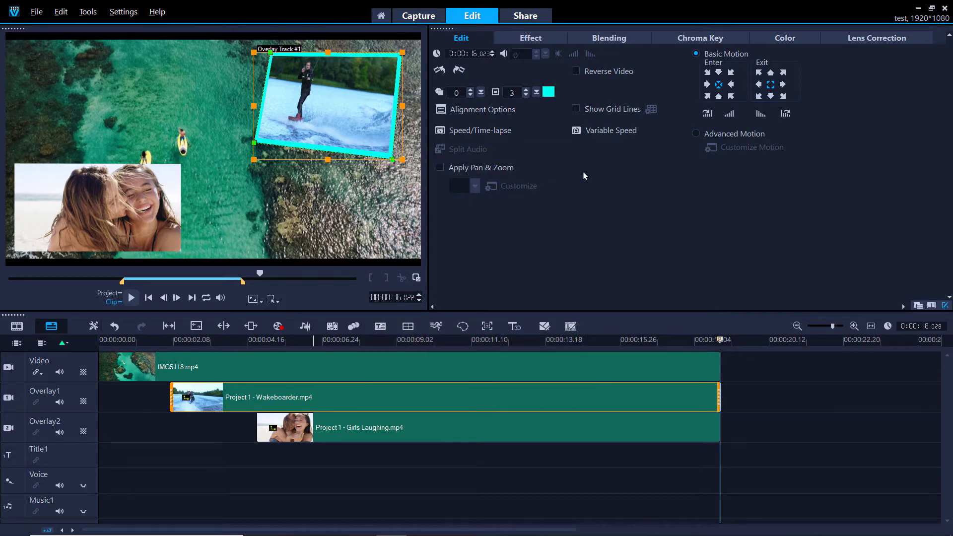
pyautogui.click(478, 428)
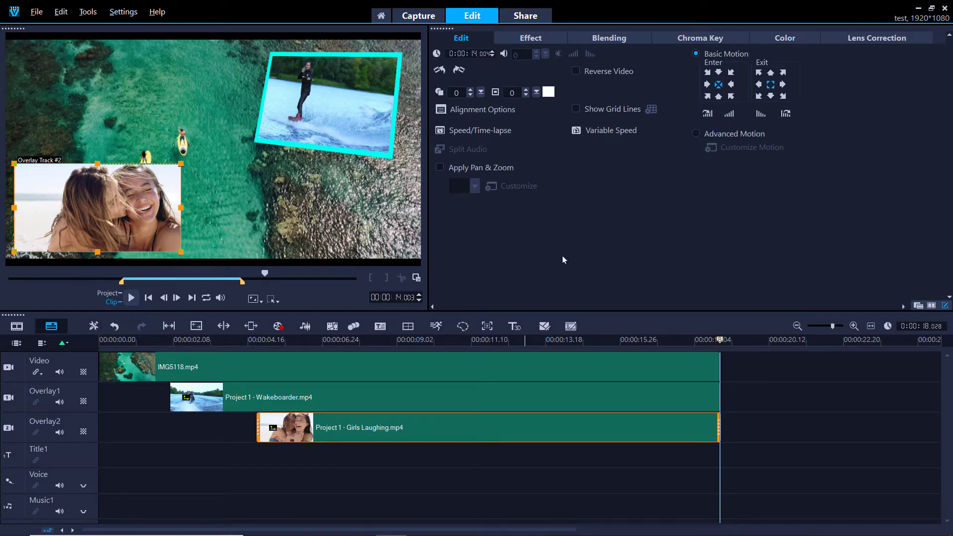
# Step: Set the Girls Laughing overlay's matte mode to Mask Frame, choosing the heart mask after trying others
pyautogui.click(610, 39)
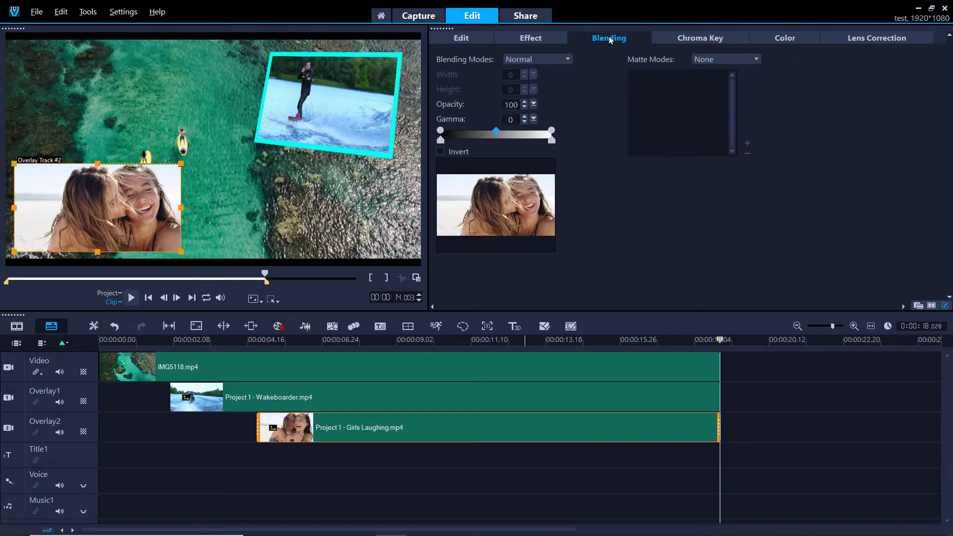
pyautogui.click(705, 60)
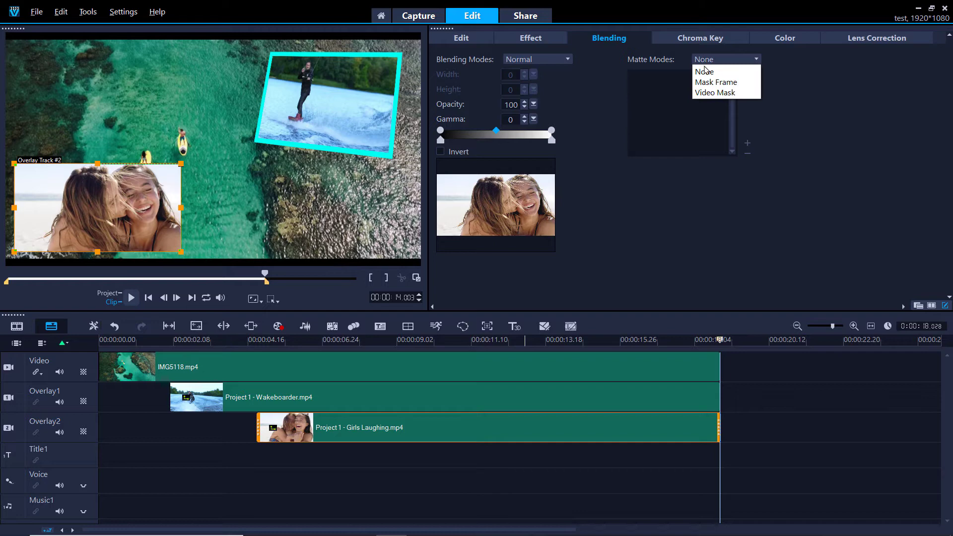
pyautogui.click(716, 81)
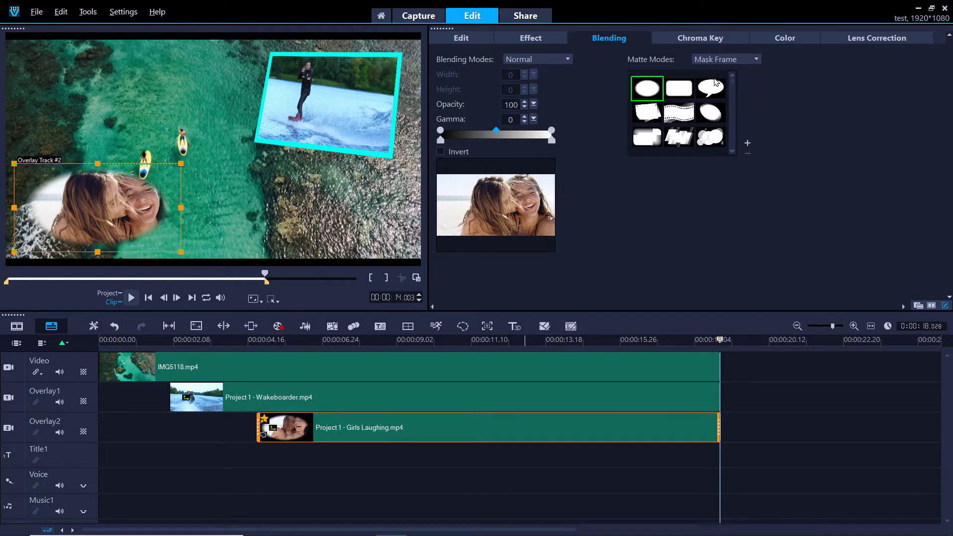
pyautogui.click(682, 88)
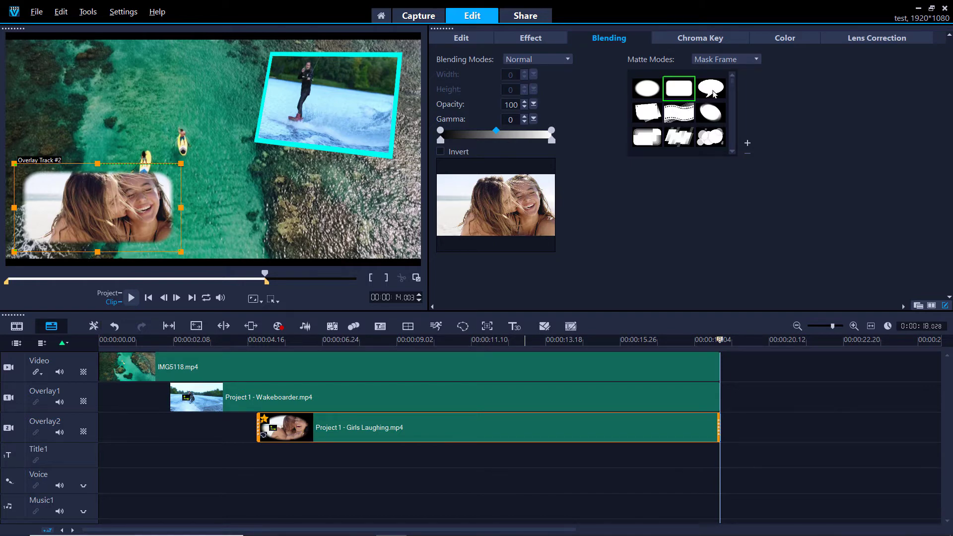
pyautogui.click(714, 93)
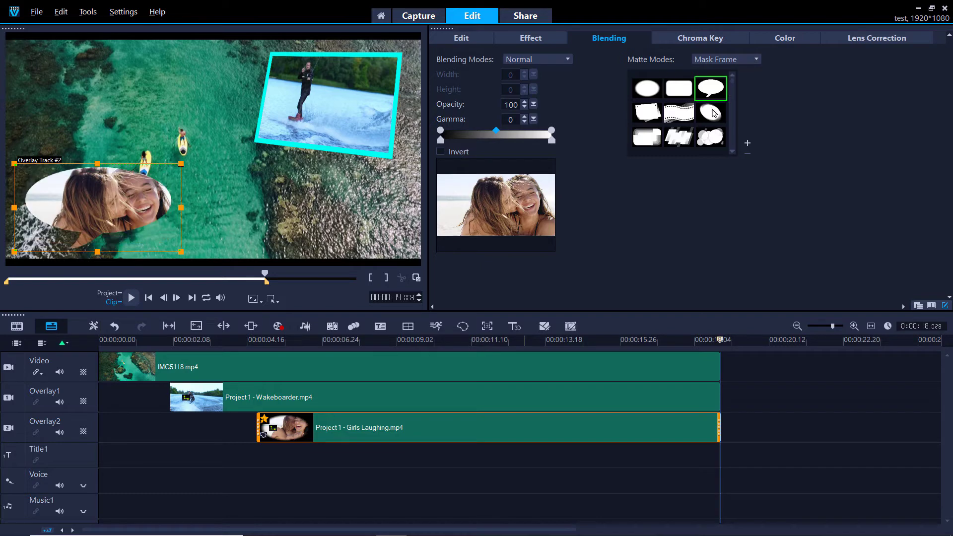
pyautogui.click(732, 152)
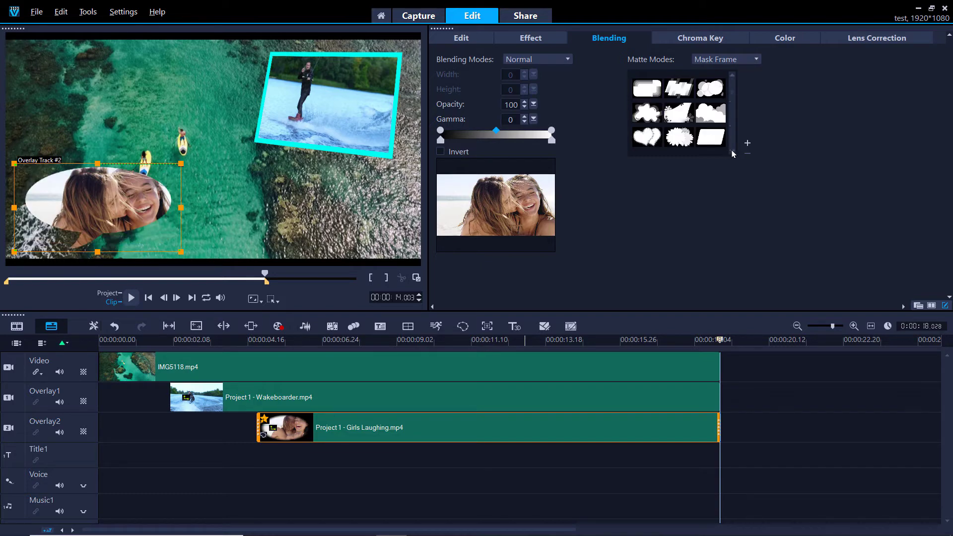
pyautogui.click(657, 137)
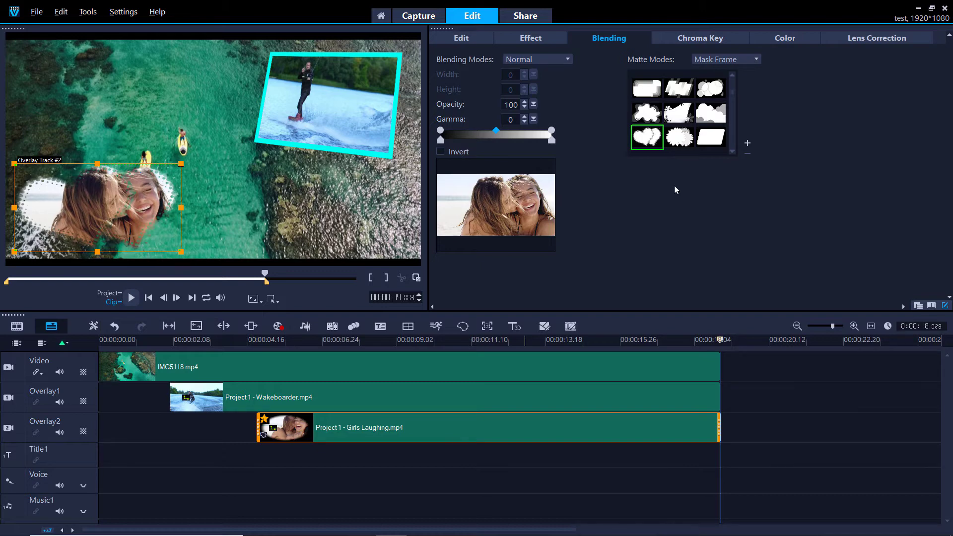
# Step: Import the mask freebie splash mask and apply it to the Girls Laughing overlay
pyautogui.click(747, 145)
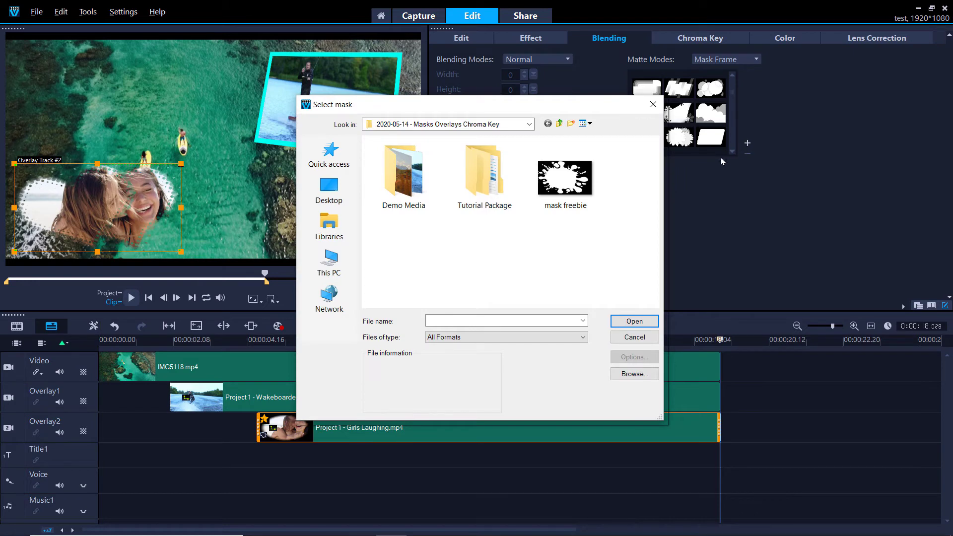
pyautogui.click(570, 177)
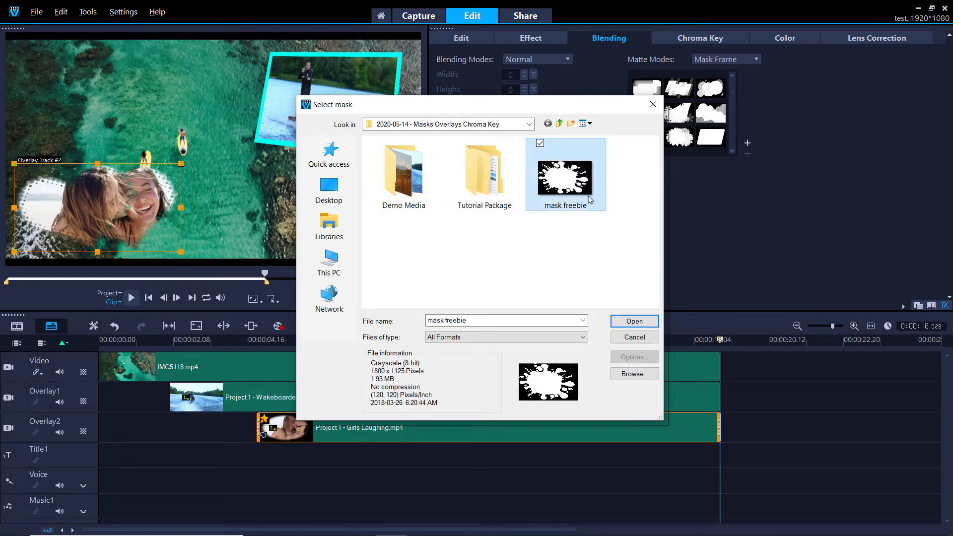
pyautogui.click(635, 321)
# Step: Preview the splash mask at about 6 seconds, undo the enlargement, and switch to the brushed-edge mask
pyautogui.moveTo(180, 163); pyautogui.dragTo(241, 132)
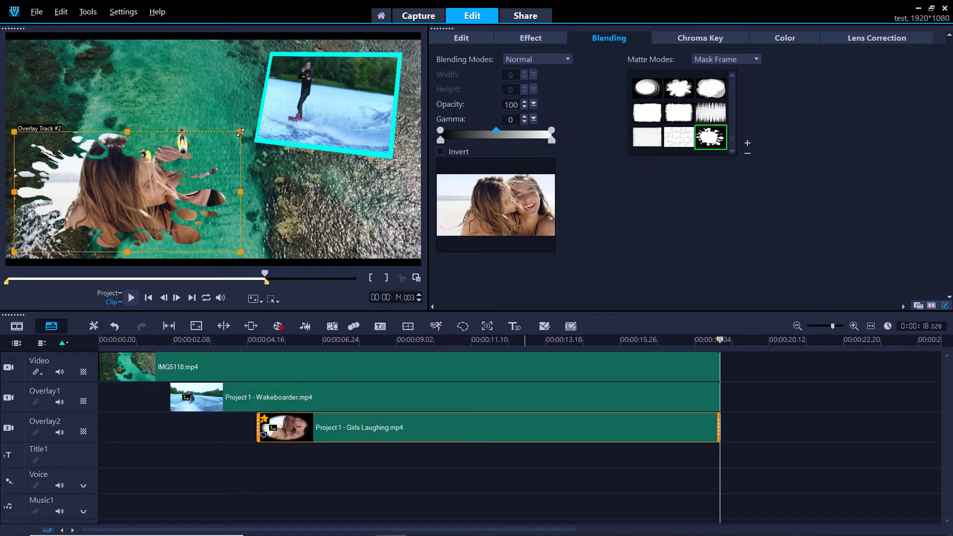
pyautogui.click(313, 340)
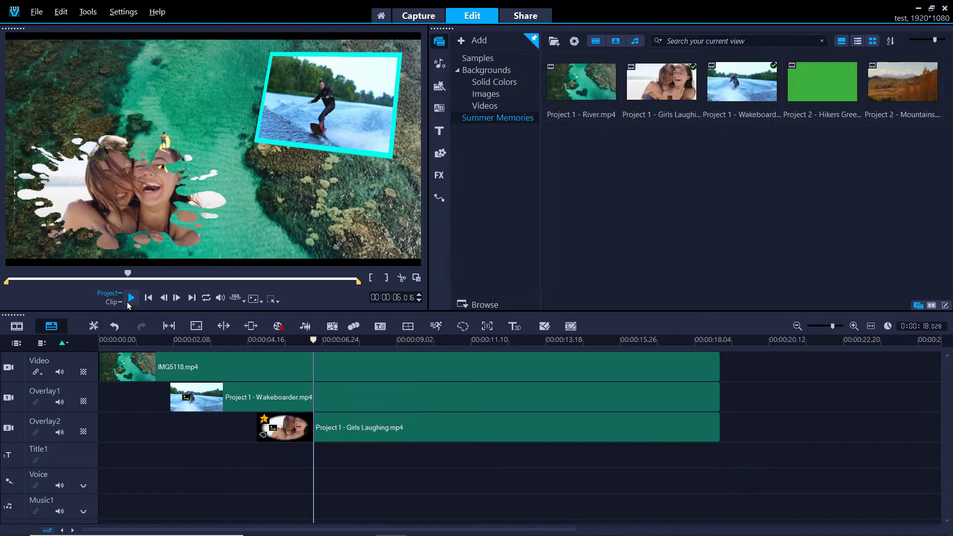
pyautogui.click(130, 296)
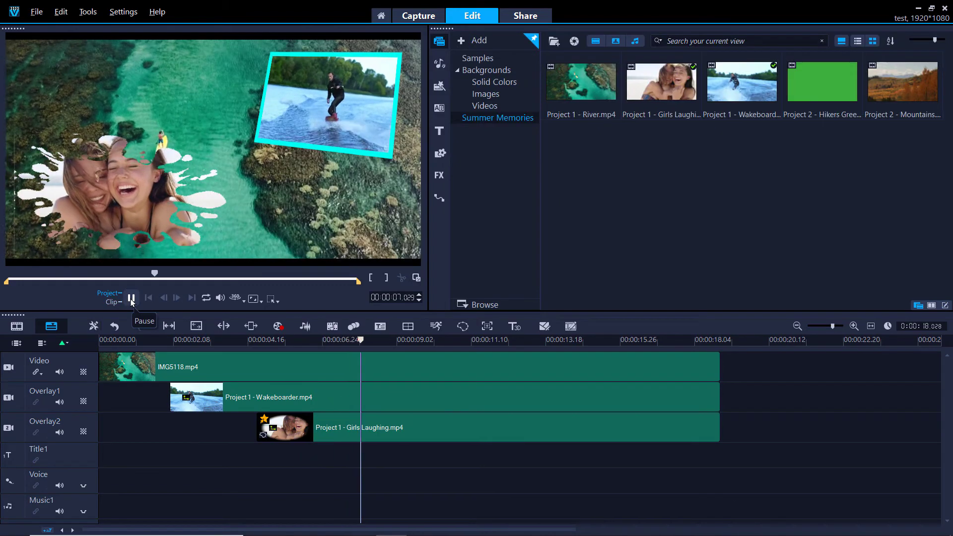
pyautogui.hotkey('ctrl', 'z')
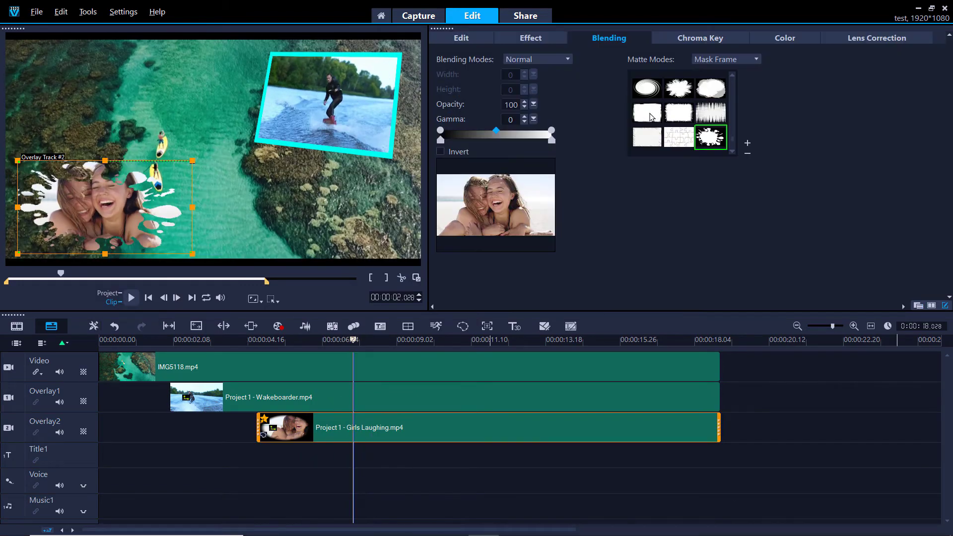
pyautogui.click(648, 113)
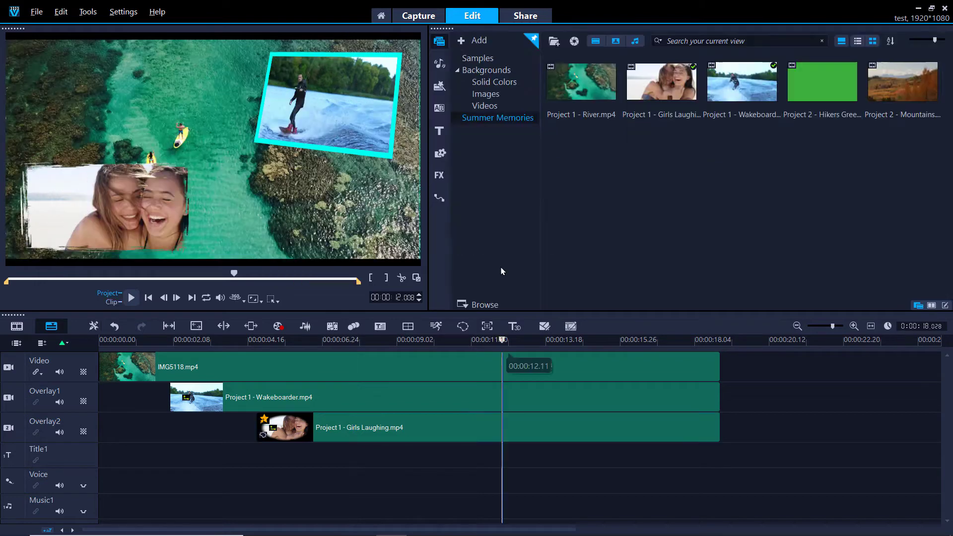
# Step: Add the Adorage transition to the start of both the Wakeboarder and Girls Laughing overlay clips
pyautogui.click(440, 108)
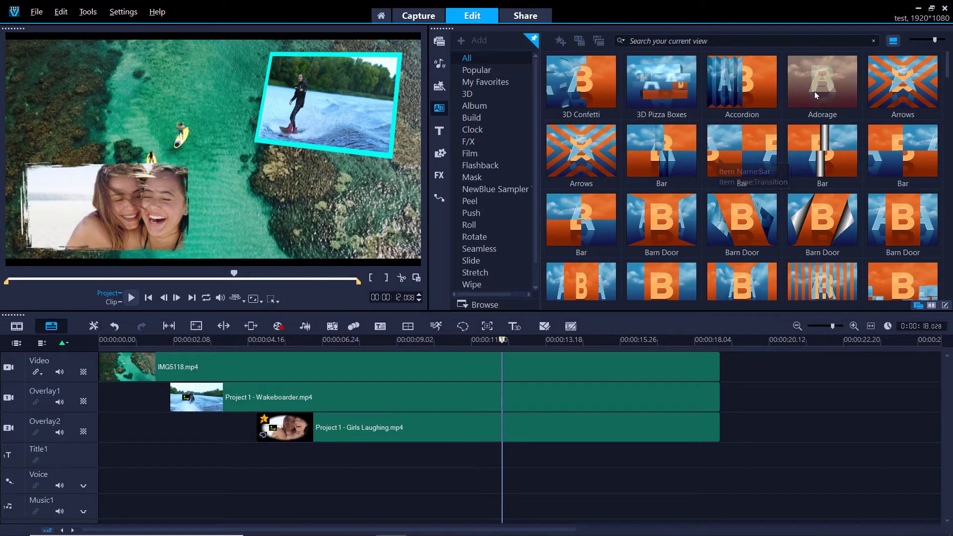
pyautogui.moveTo(813, 87); pyautogui.dragTo(229, 400)
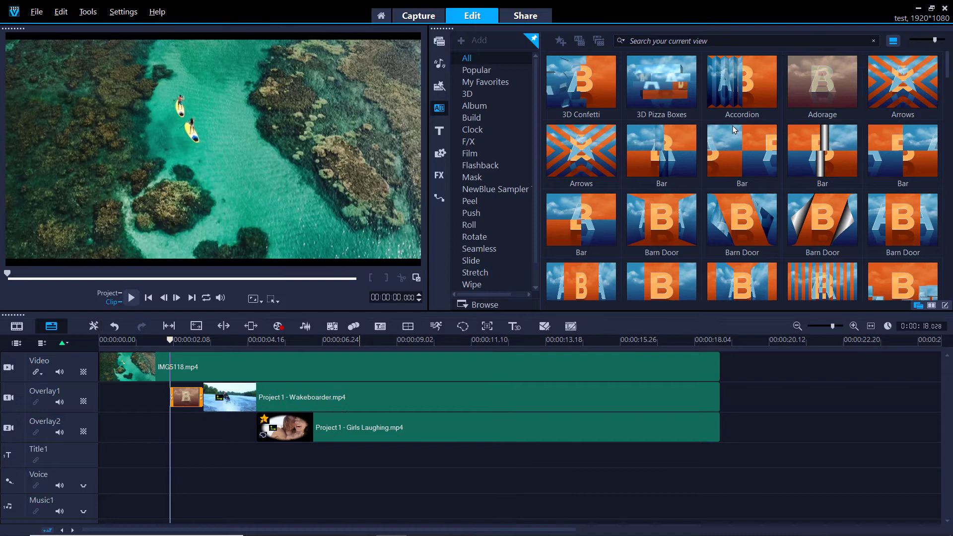
pyautogui.moveTo(822, 85); pyautogui.dragTo(303, 428)
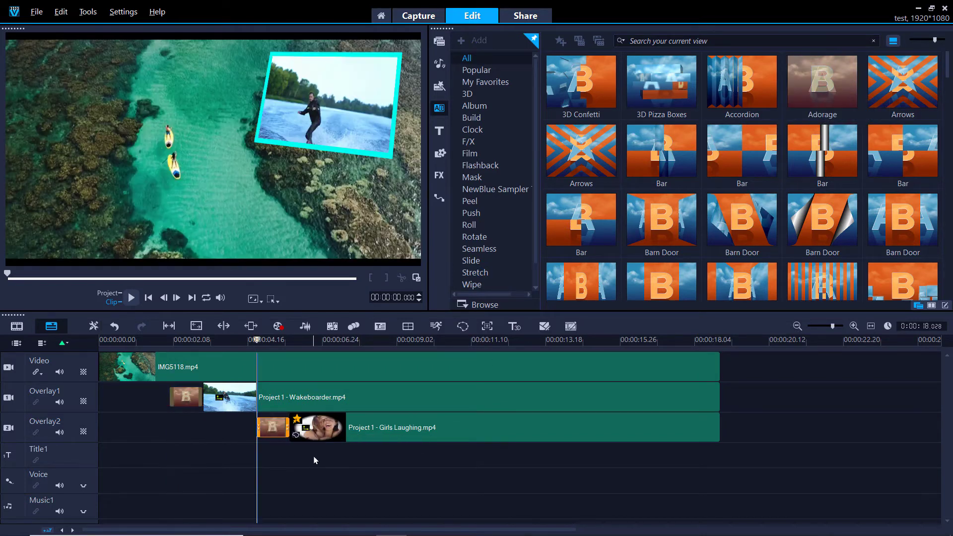
pyautogui.click(102, 340)
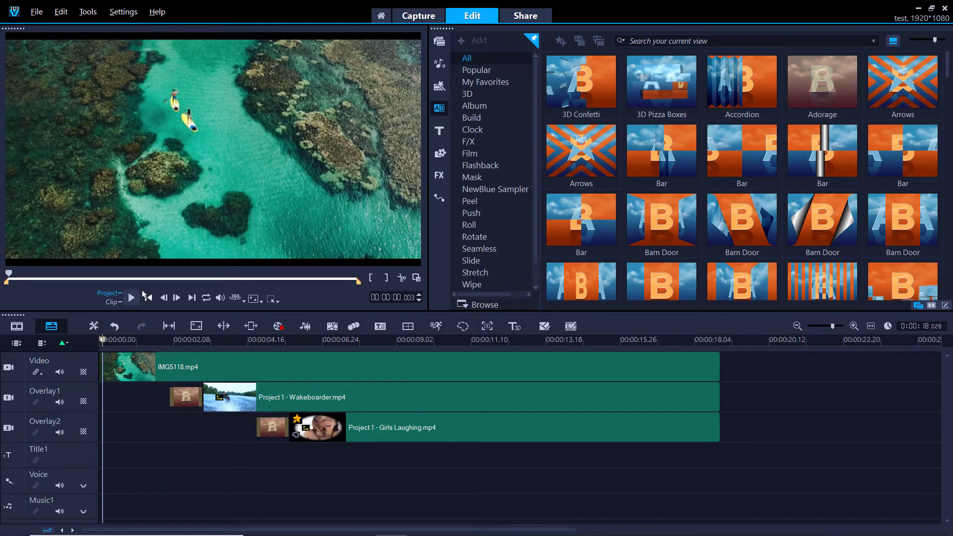
# Step: Play back the river project with its masked overlays and Adorage transitions
pyautogui.click(133, 298)
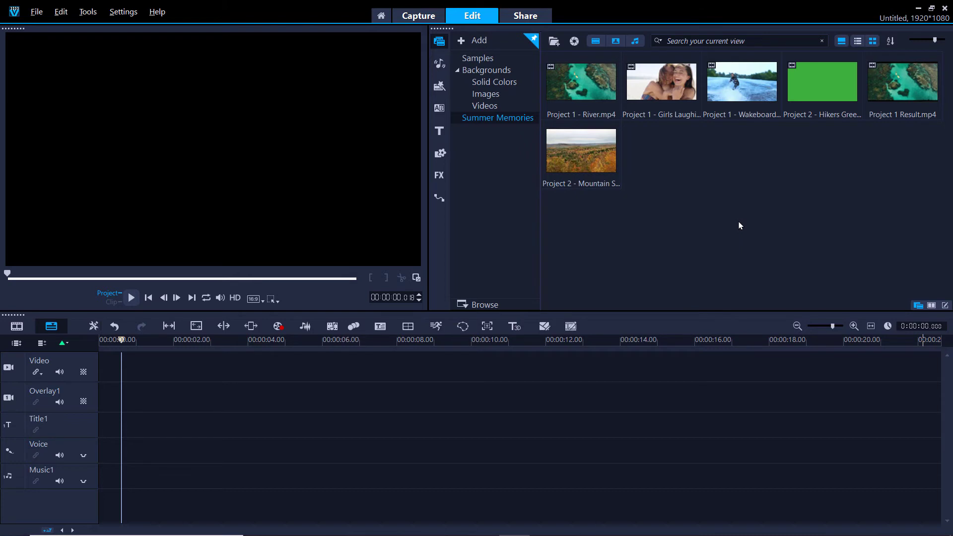
# Step: Put Mountain Still under a fit-to-screen Hikers Green Screen overlay and stretch the image to match
pyautogui.moveTo(564, 156); pyautogui.dragTo(318, 369)
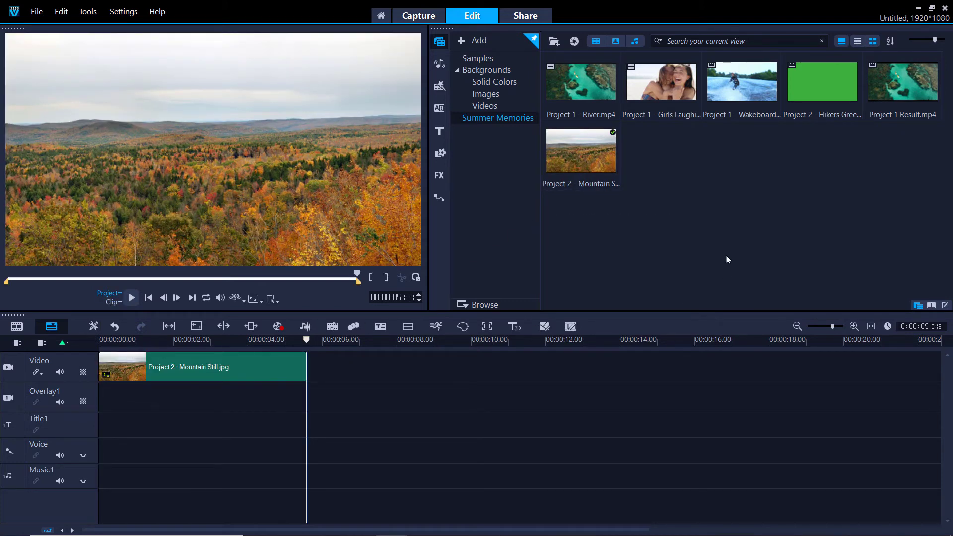
pyautogui.moveTo(809, 95); pyautogui.dragTo(134, 402)
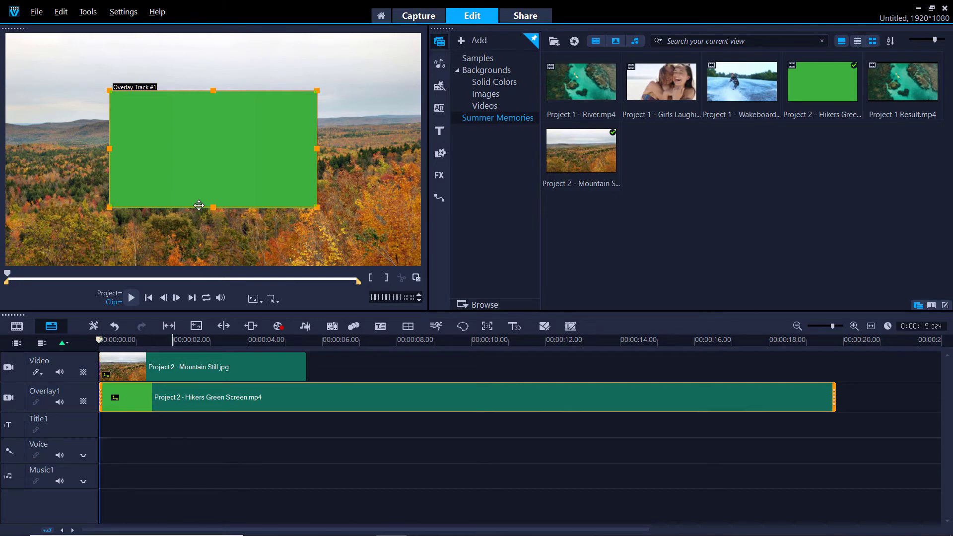
pyautogui.rightClick(198, 176)
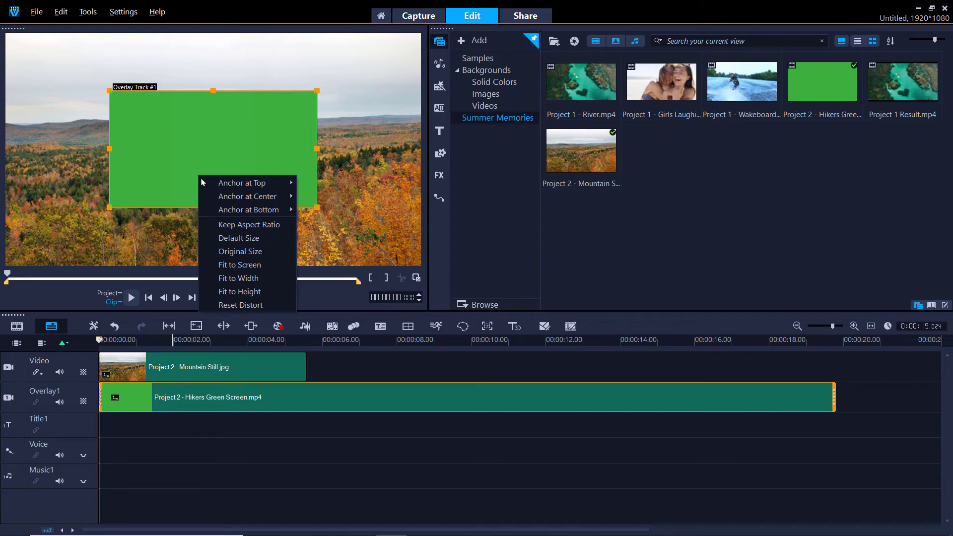
pyautogui.click(238, 265)
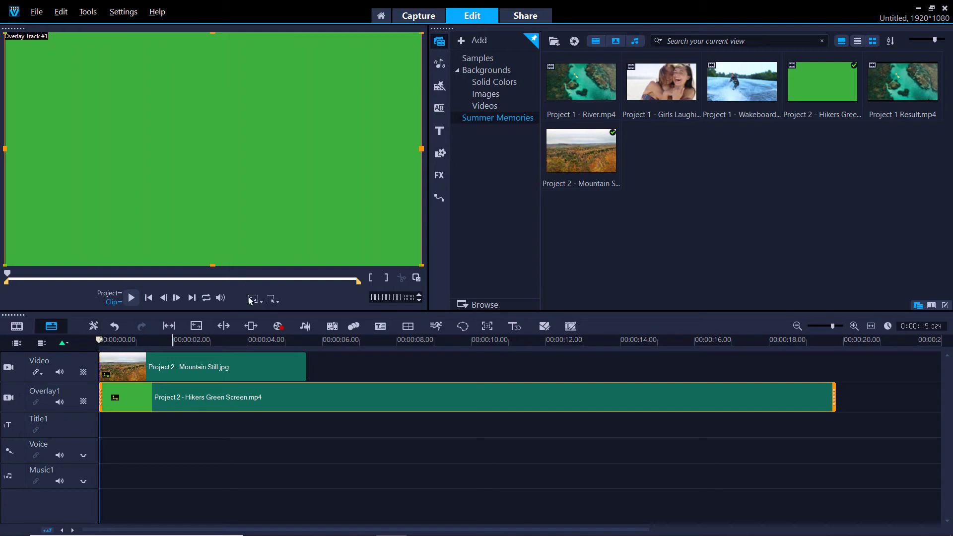
pyautogui.click(286, 355)
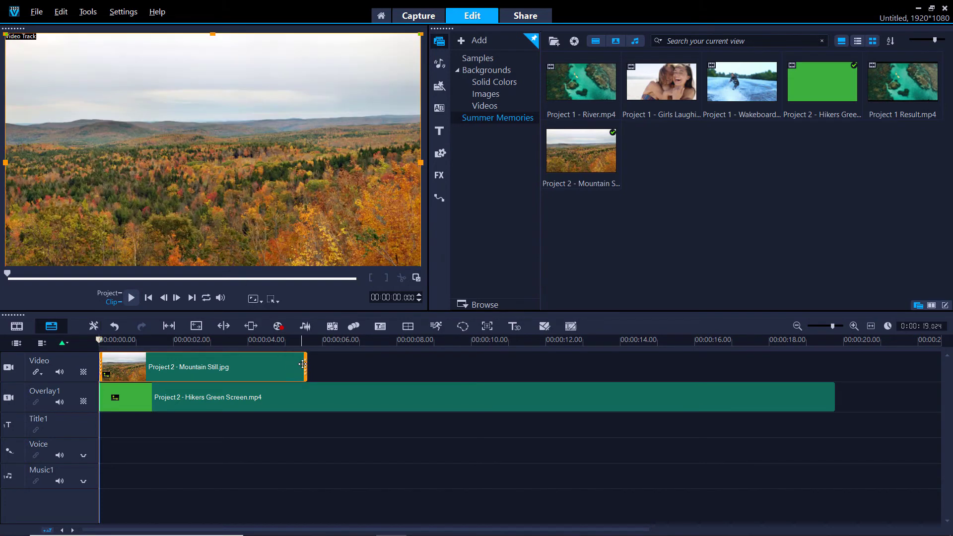
pyautogui.moveTo(305, 368); pyautogui.dragTo(833, 431)
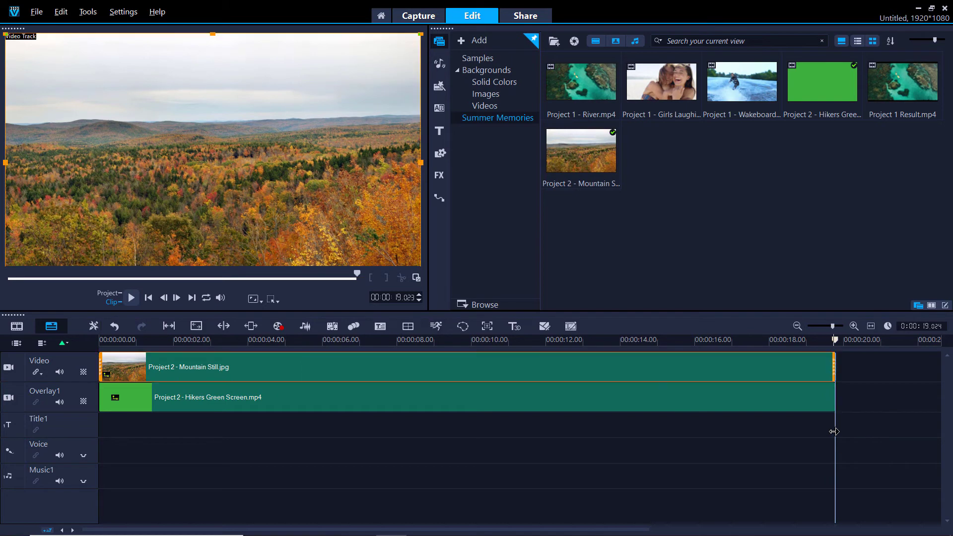
# Step: Enable Chroma Key on the hikers clip, sample the green background, and set similarity to 70
pyautogui.click(247, 341)
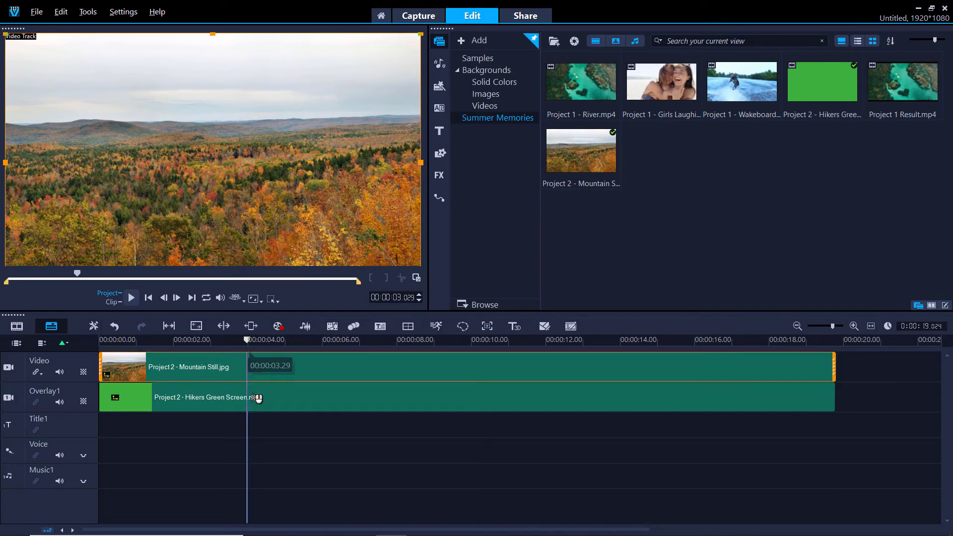
pyautogui.click(275, 402)
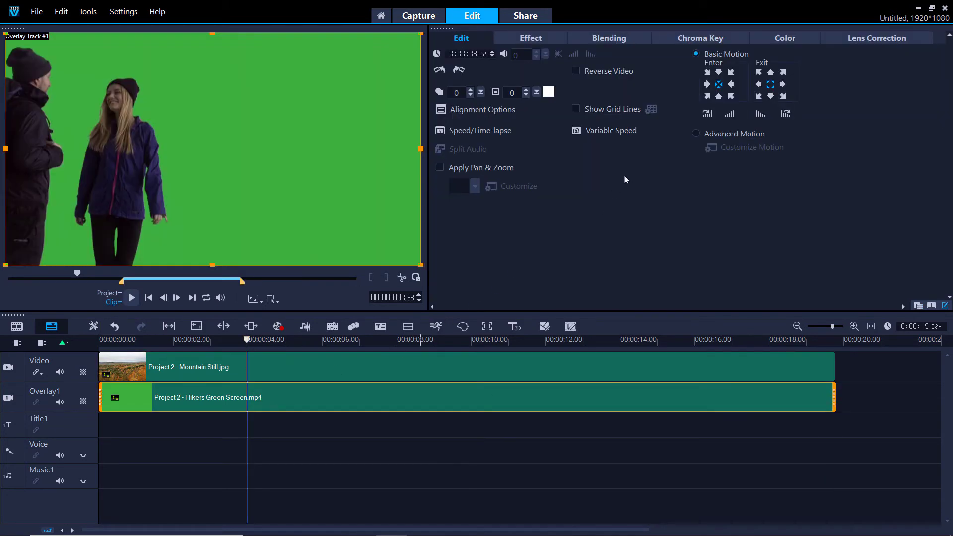
pyautogui.click(669, 42)
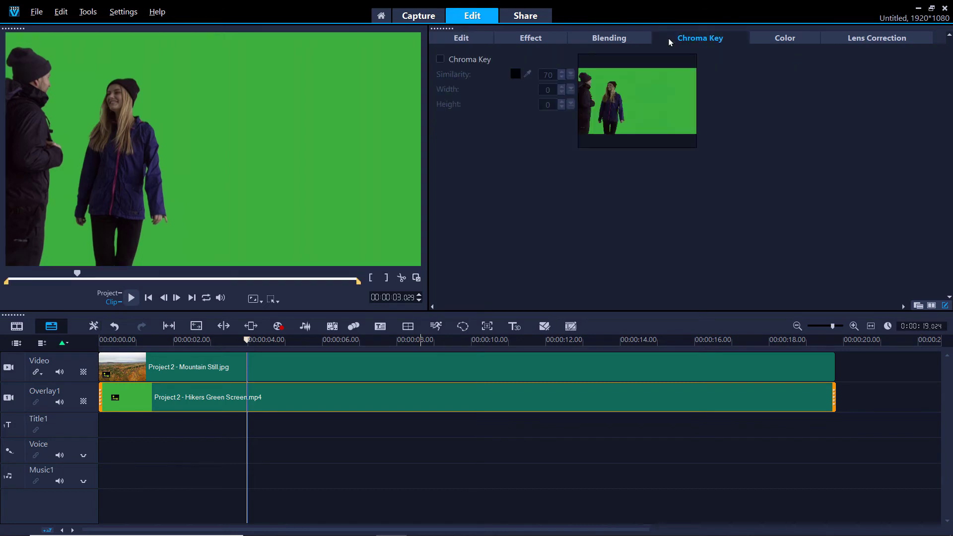
pyautogui.click(480, 65)
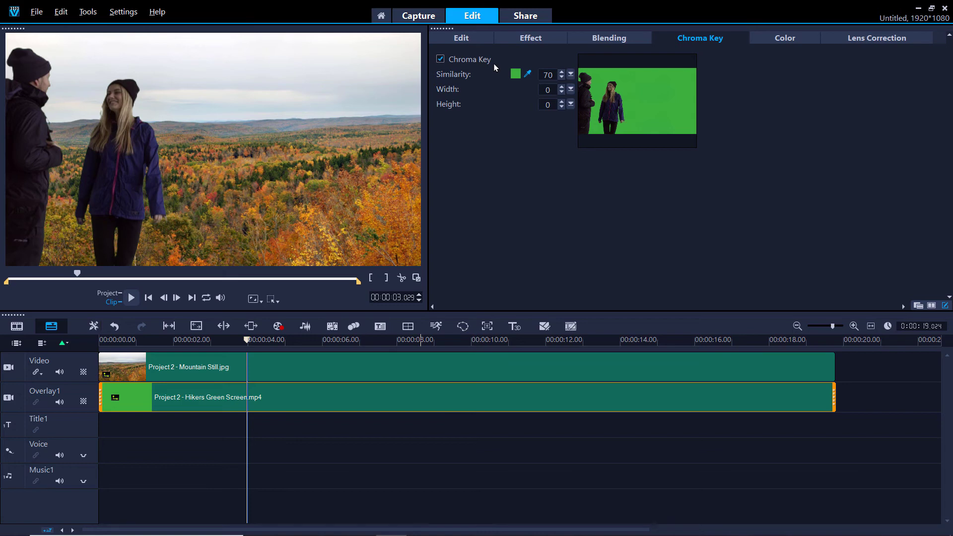
pyautogui.click(529, 74)
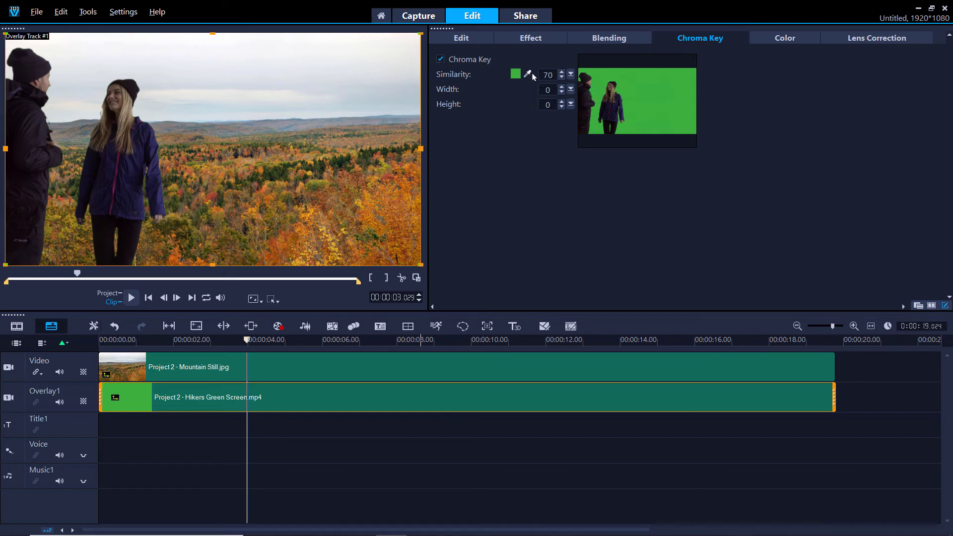
pyautogui.click(529, 74)
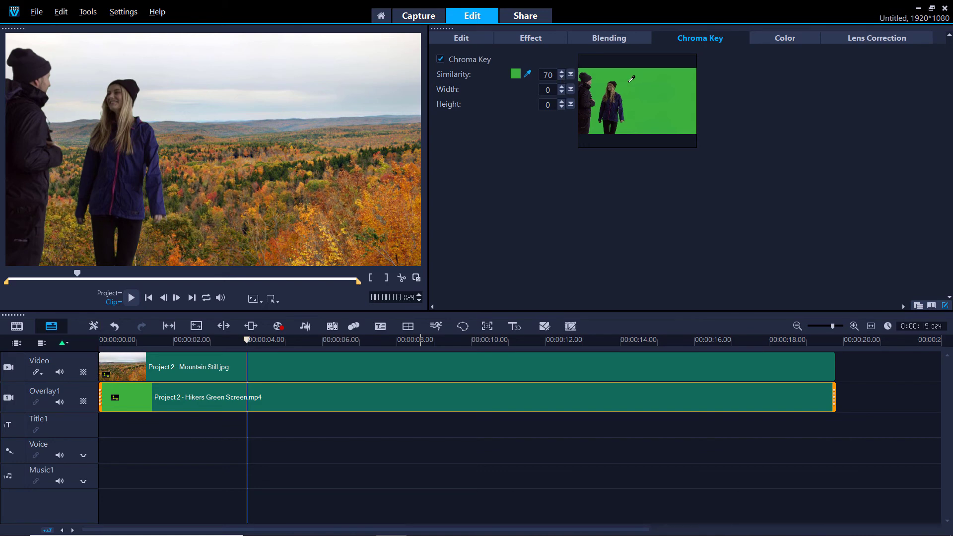
pyautogui.click(570, 74)
pyautogui.moveTo(570, 84)
pyautogui.mouseDown()
pyautogui.moveTo(534, 90)
pyautogui.moveTo(634, 87)
pyautogui.moveTo(572, 94)
pyautogui.mouseUp()
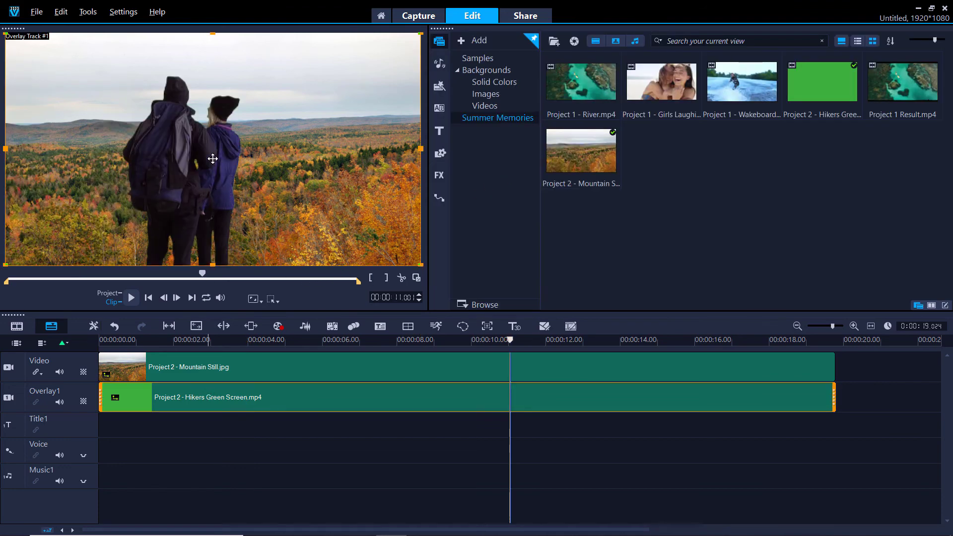
# Step: Nudge the keyed hikers slightly lower, then play the composite from 00:00:00
pyautogui.click(212, 166)
pyautogui.moveTo(212, 169); pyautogui.dragTo(213, 172)
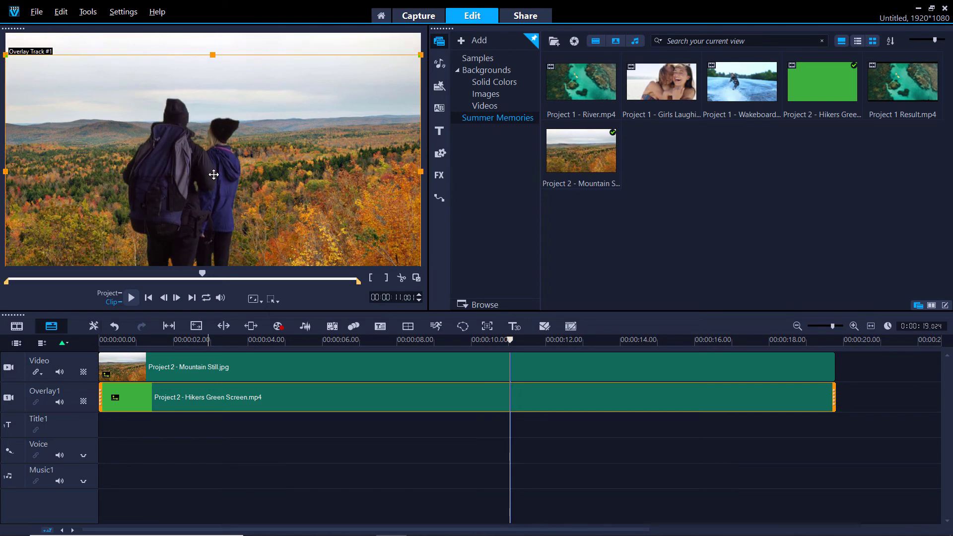
pyautogui.moveTo(509, 339); pyautogui.dragTo(51, 337)
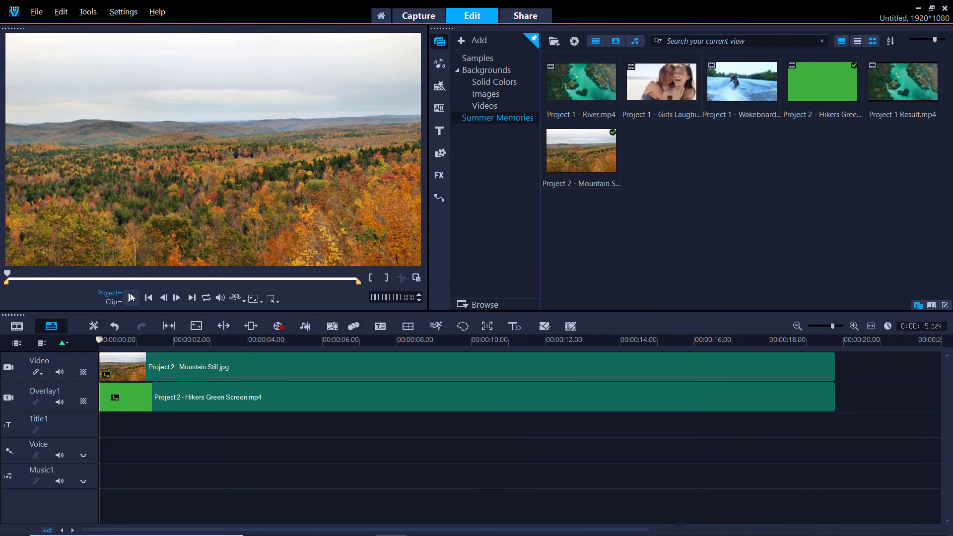
pyautogui.click(132, 299)
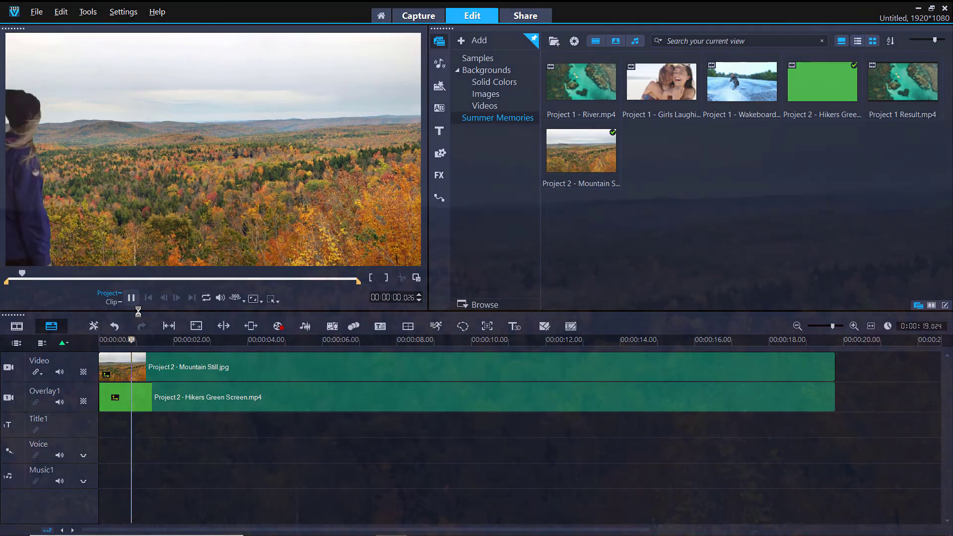